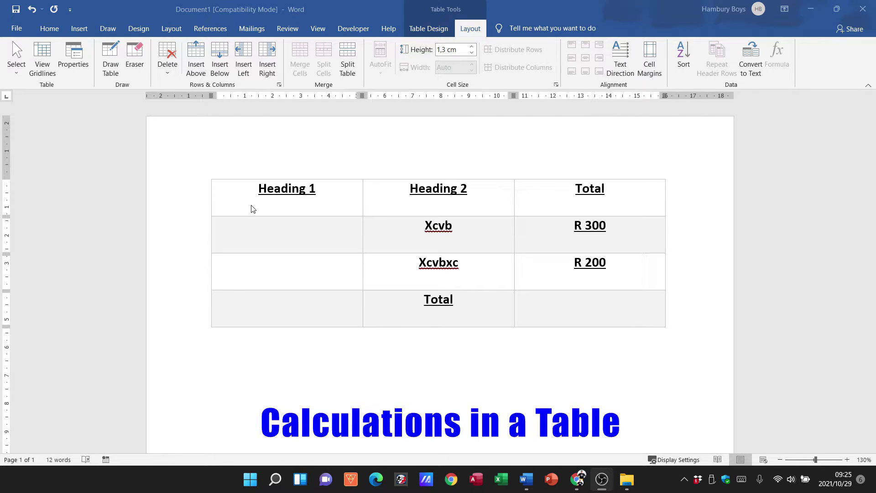
Insert a =SUM(ABOVE) formula in the empty Total cell to show R500,00.
click(314, 204)
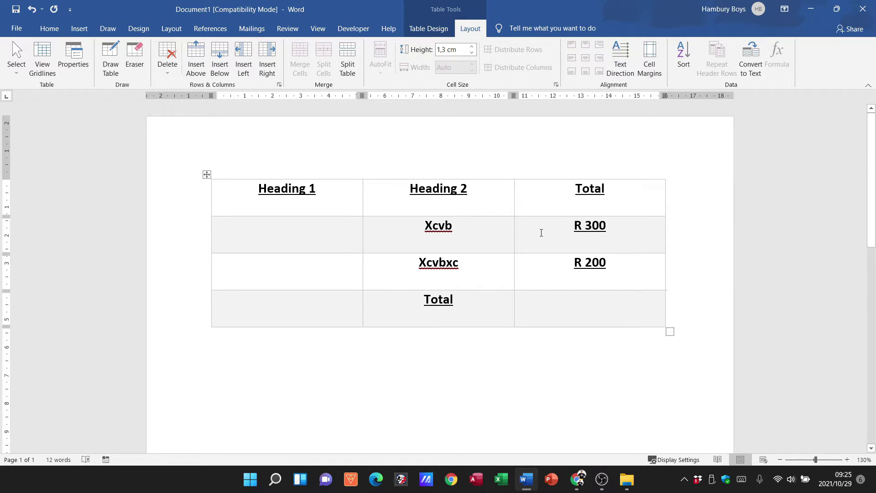
click(559, 232)
click(560, 269)
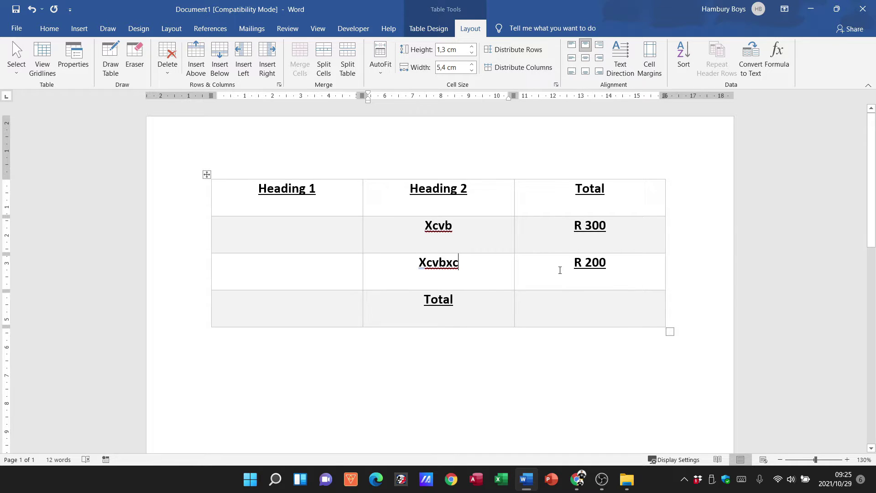
click(606, 311)
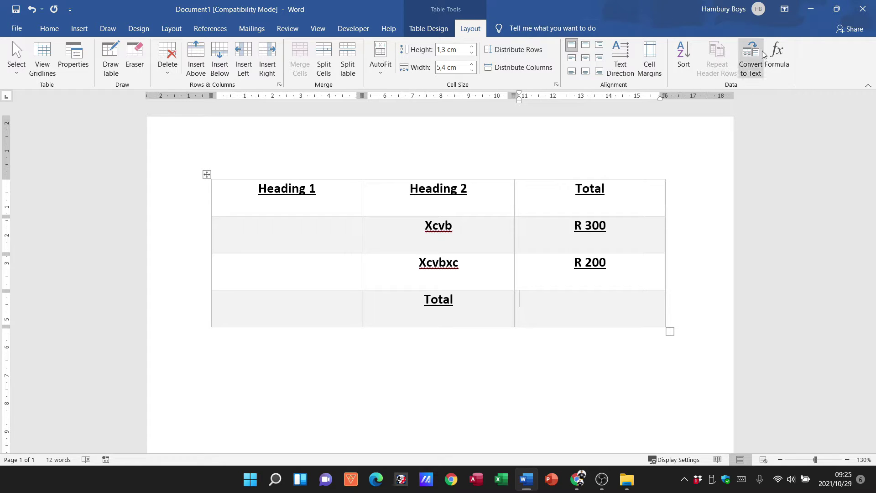
click(778, 63)
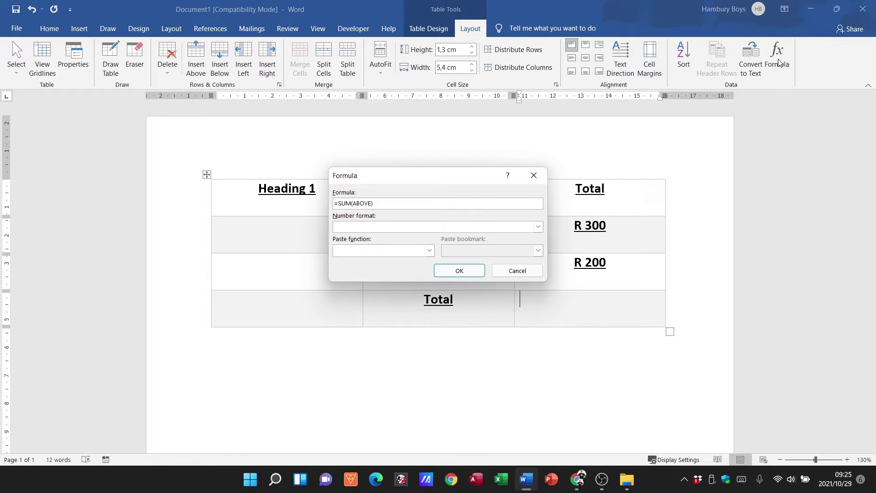
drag(378, 186, 621, 66)
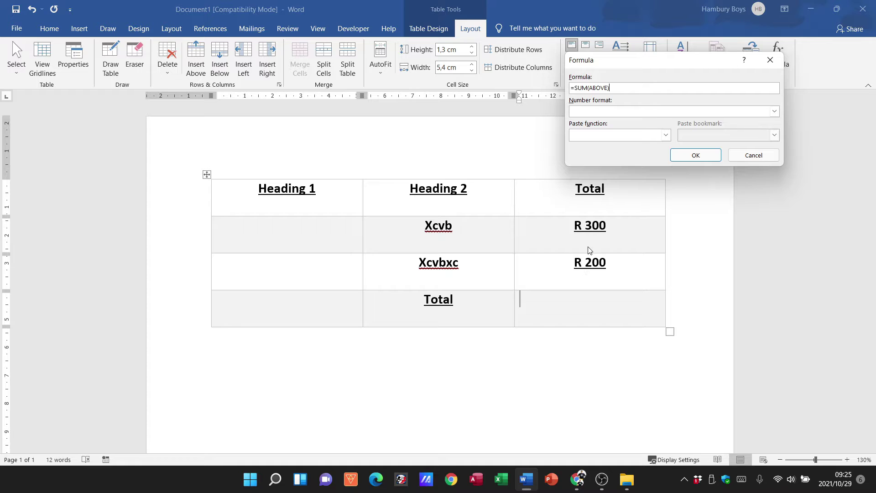
click(680, 156)
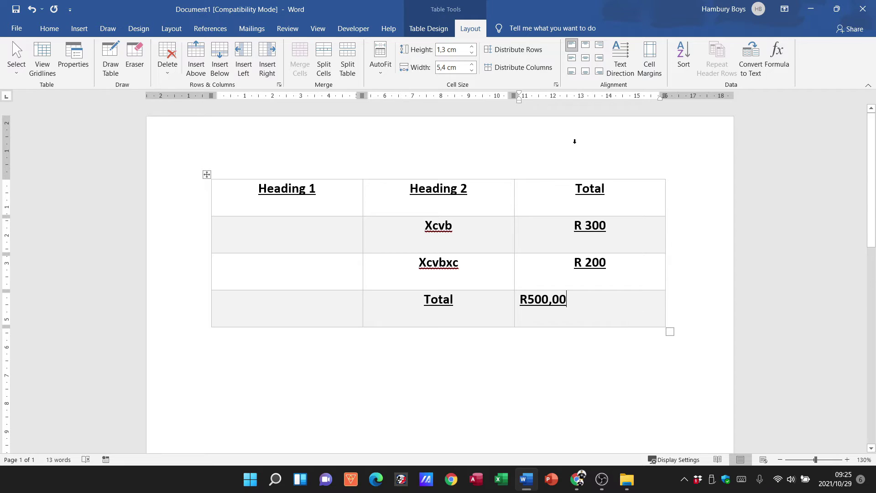
Centre the R500,00 result in its cell and select it.
click(585, 58)
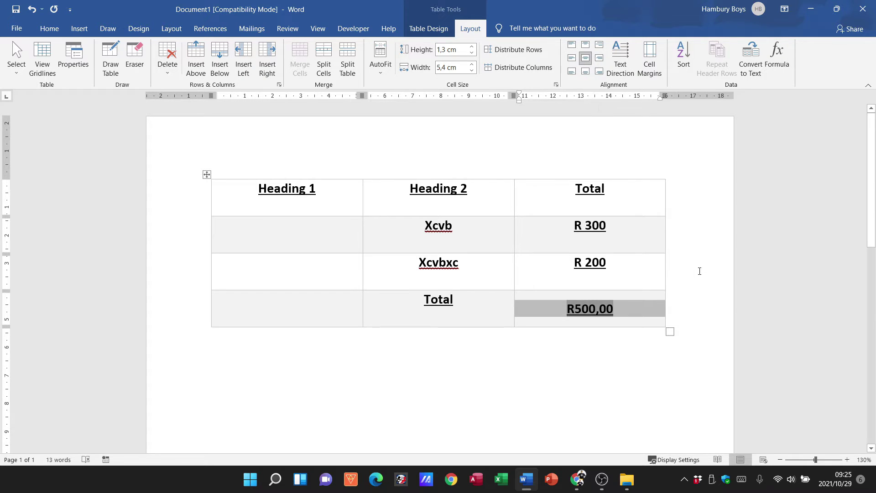
click(650, 299)
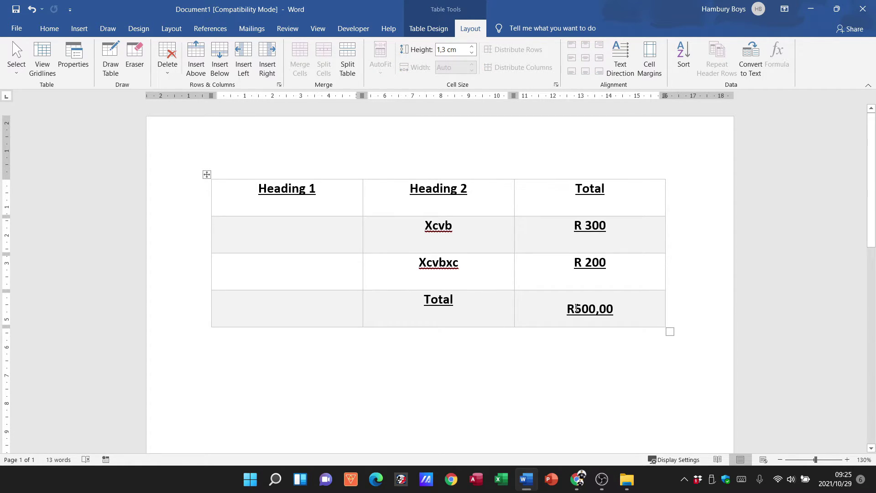
drag(565, 305, 638, 308)
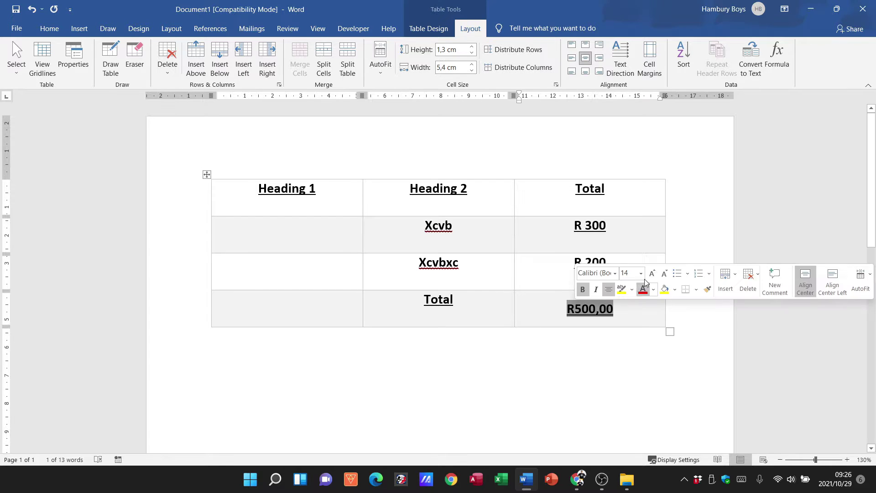
Change the Total cell's formula from SUM to =COUNT(ABOVE).
click(782, 54)
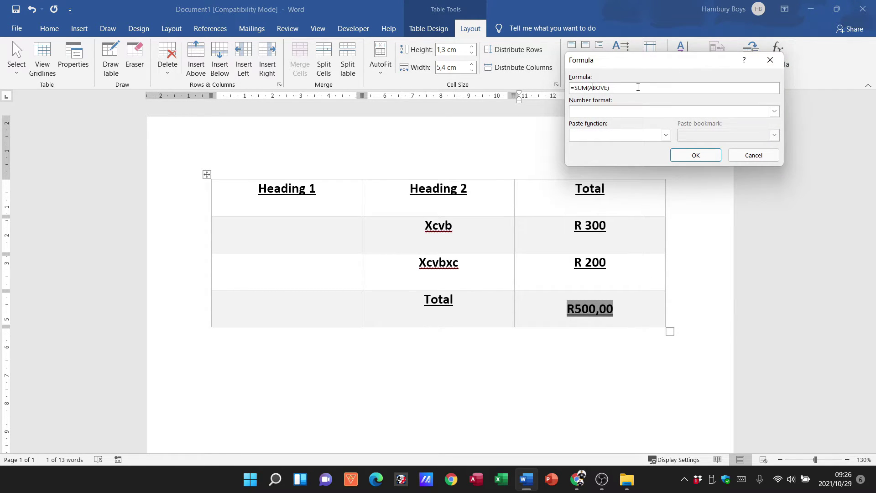
key(Delete)
key(Delete)
key(Delete)
text(COUNT)
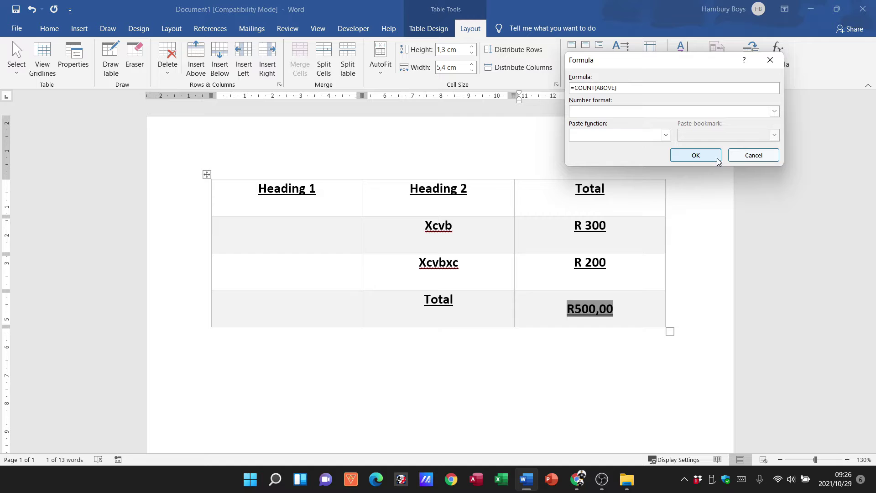
click(695, 153)
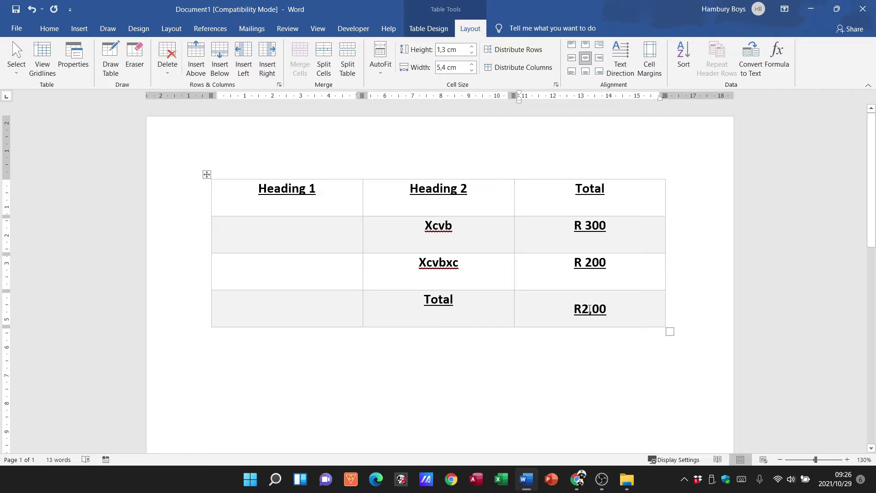
Set the count's number format to 0 so the cell shows 2.
drag(613, 312, 561, 307)
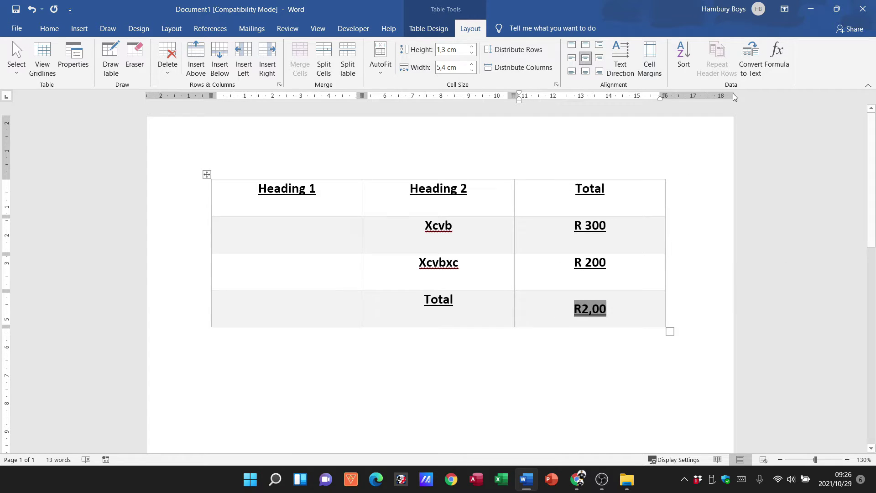
click(776, 57)
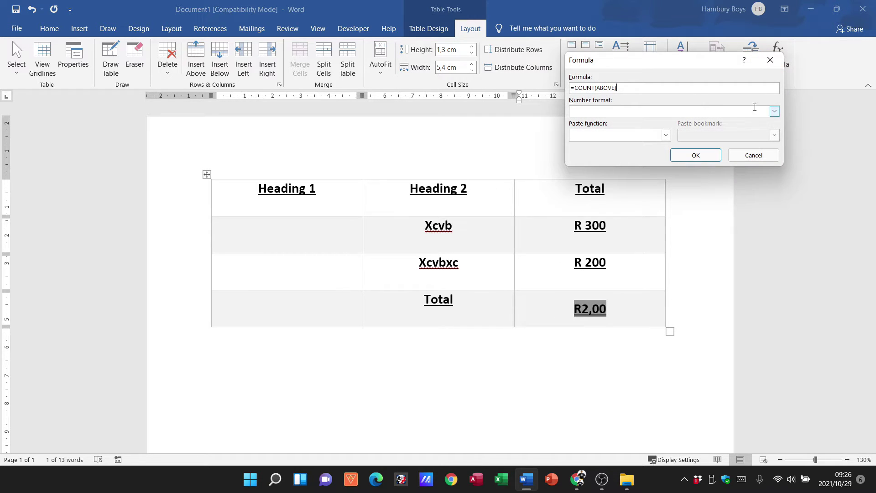
click(774, 112)
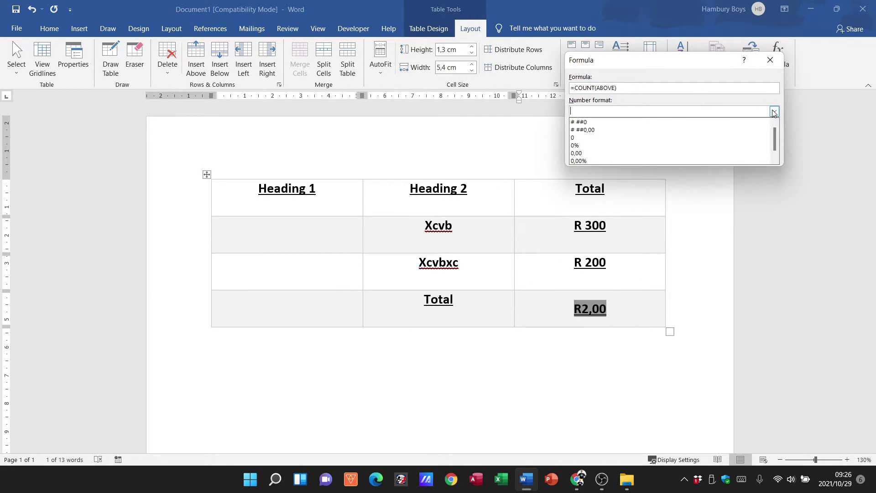
click(583, 139)
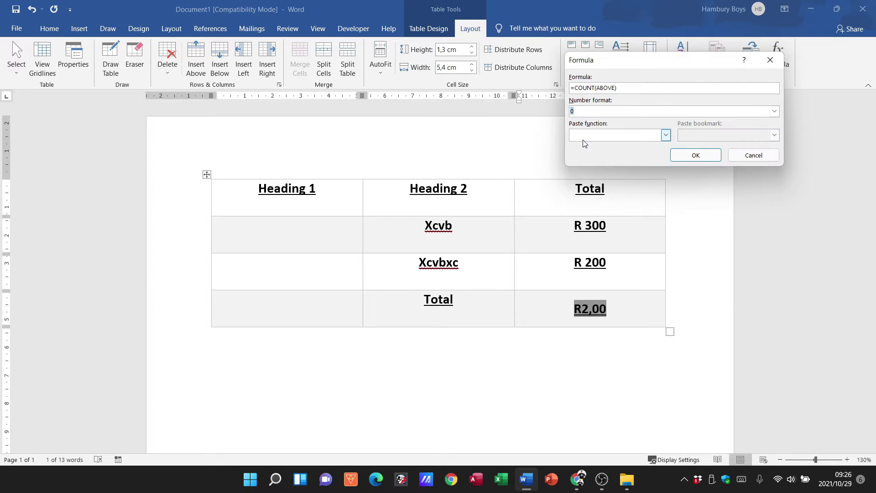
click(696, 156)
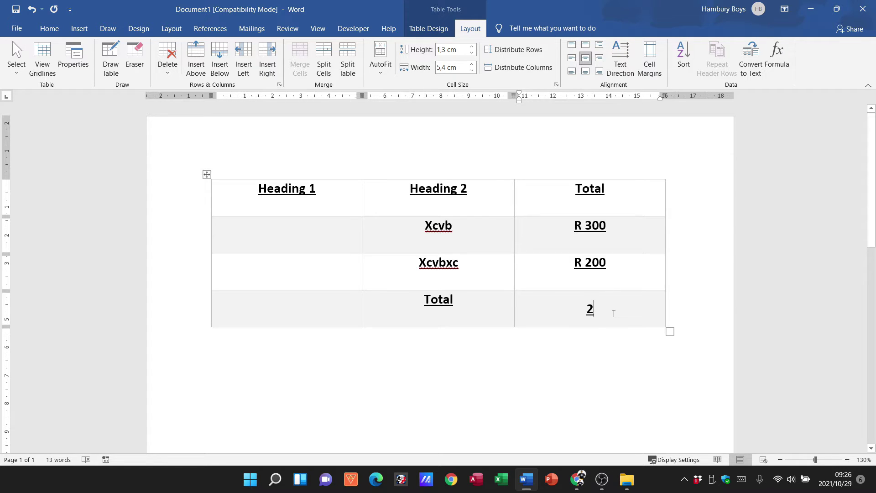
Replace COUNT with AVERAGE in the Total cell's formula, giving R250,00.
double_click(590, 309)
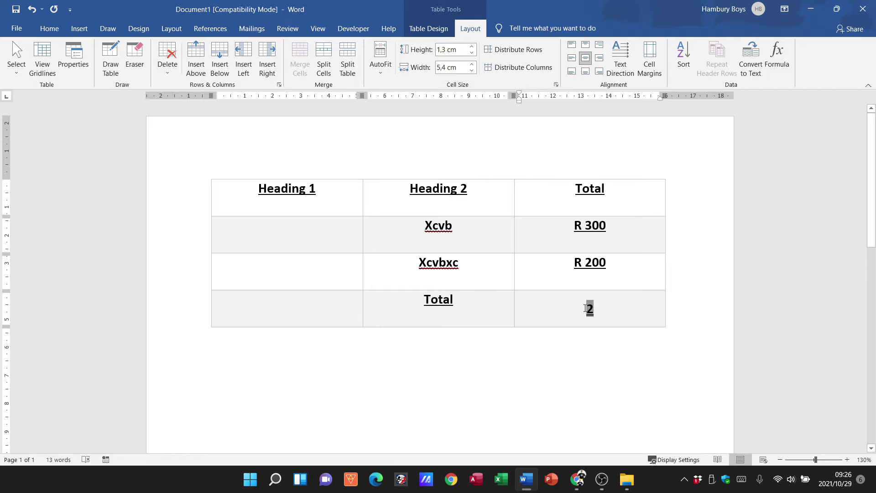
click(785, 57)
drag(595, 85, 578, 84)
text(AVERAGE)
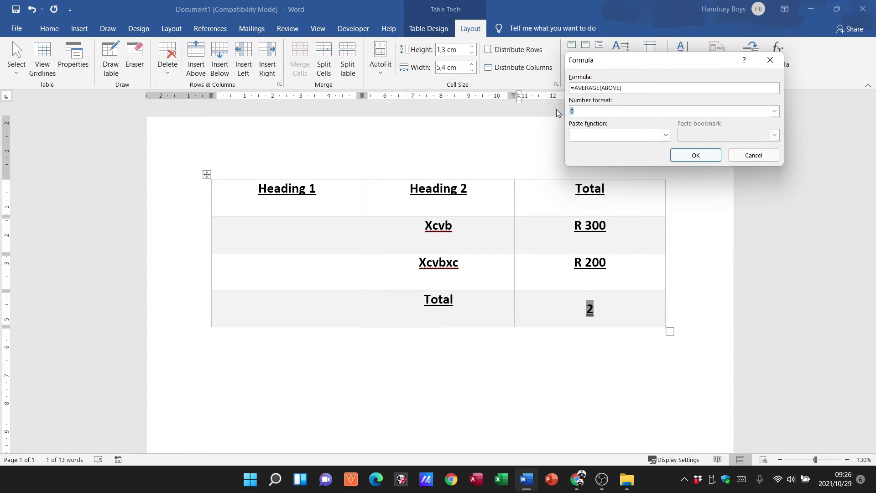
click(692, 156)
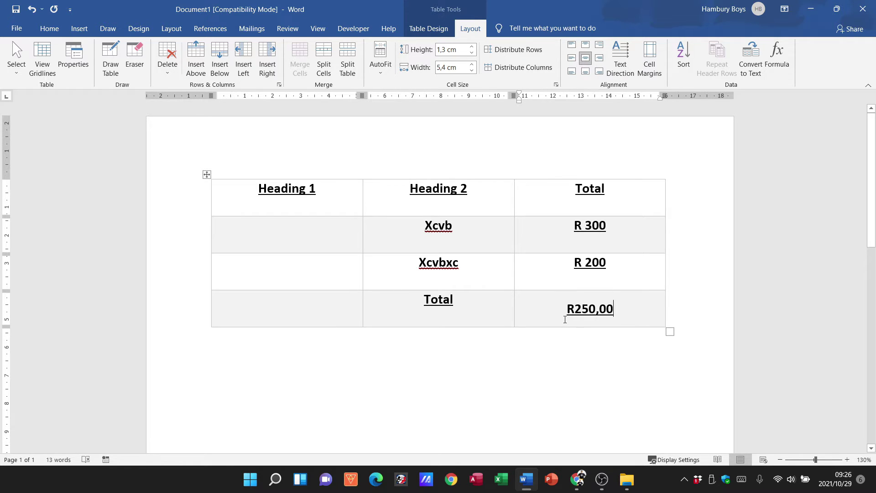
click(575, 309)
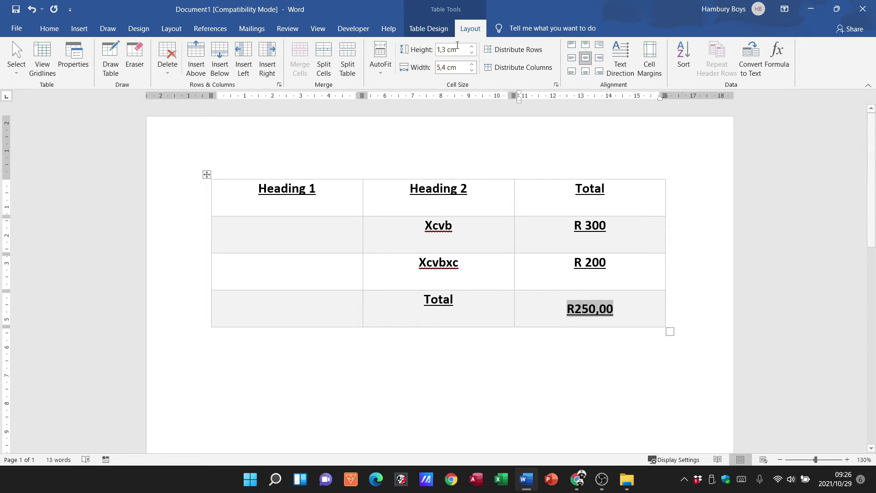
click(777, 57)
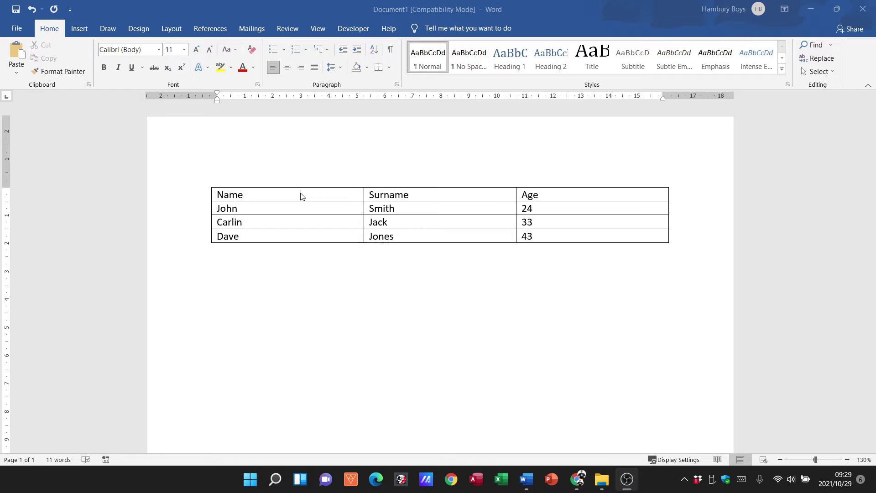
Select the entire Name/Surname/Age table and show the Table Tools Layout options.
click(255, 195)
click(207, 183)
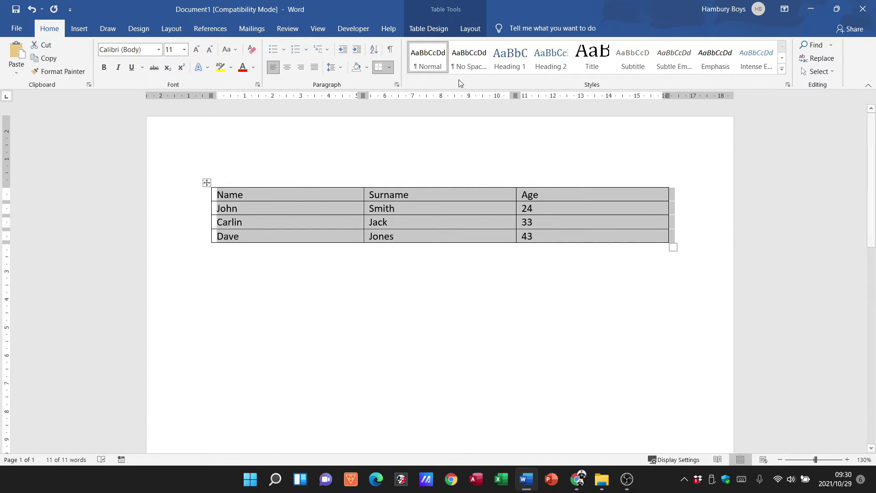
click(450, 25)
click(468, 32)
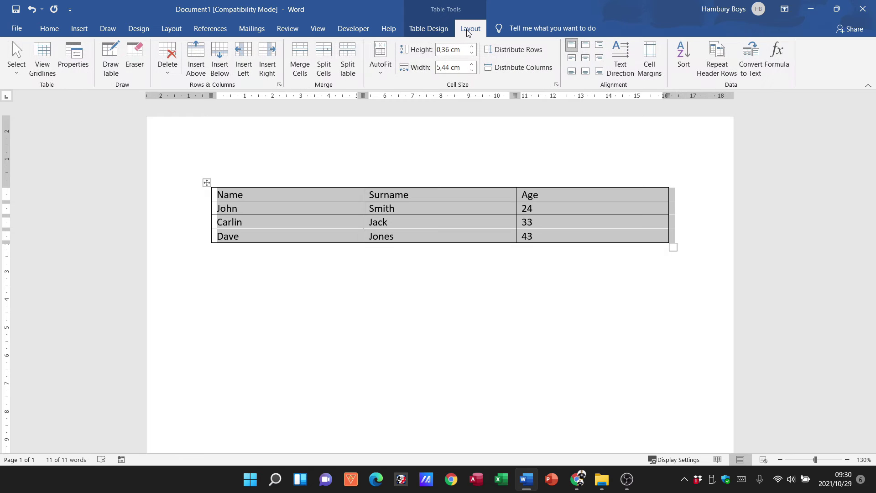
Open the table's Sort settings, then cancel without sorting.
click(689, 66)
drag(498, 241, 708, 156)
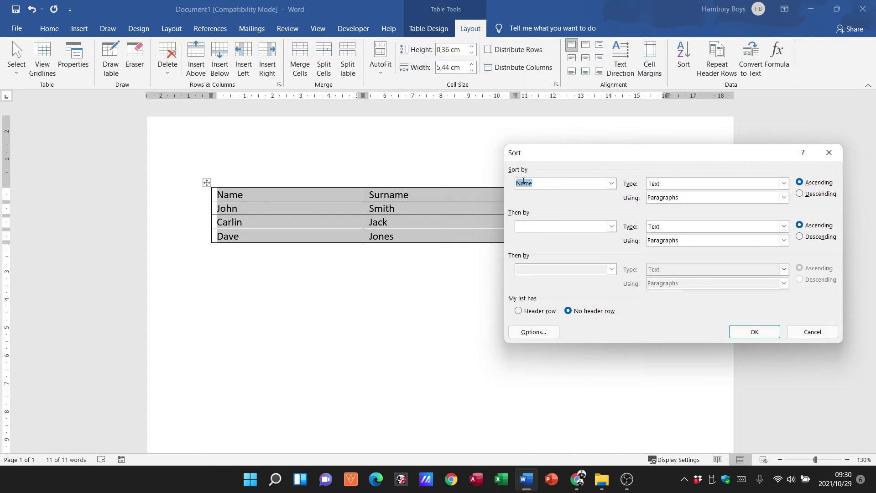
click(612, 183)
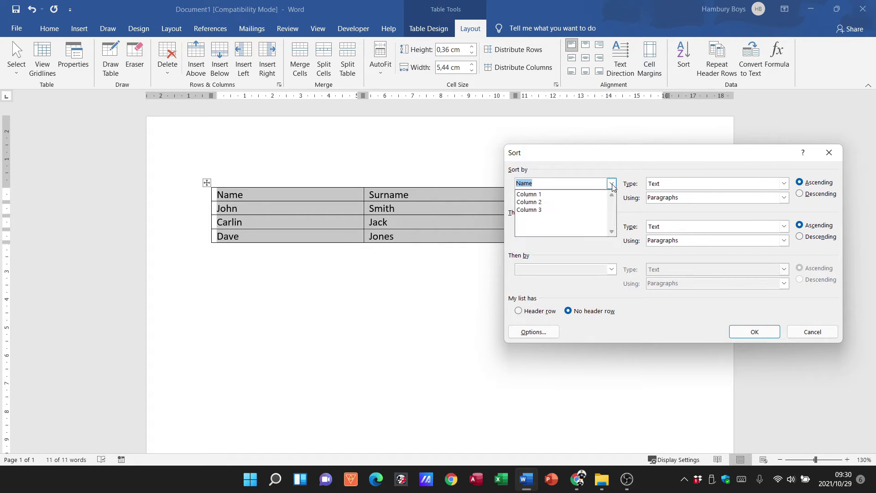
click(562, 159)
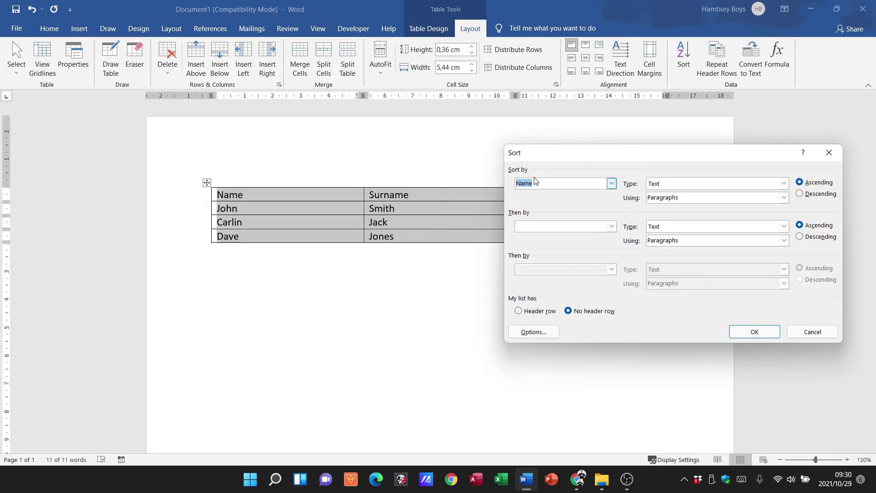
click(812, 332)
click(297, 274)
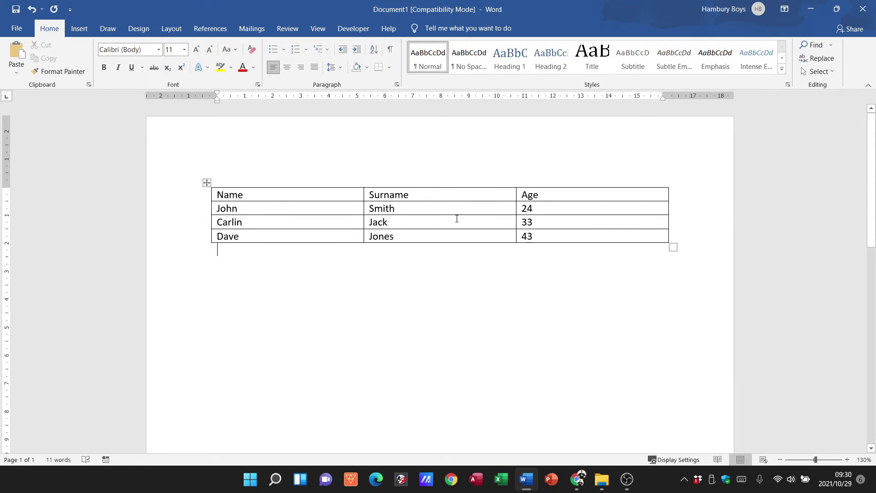
Sort the whole table ascending by Column 1 as text, then by Column 3.
click(207, 183)
click(470, 28)
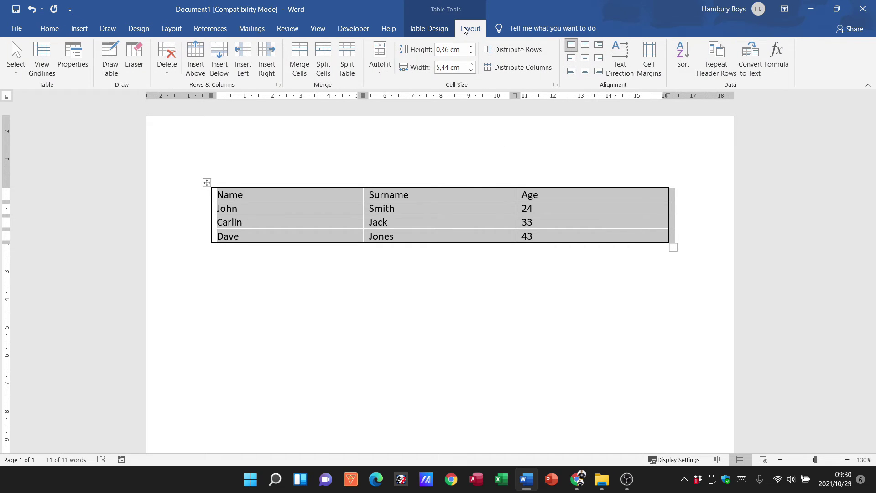
click(683, 57)
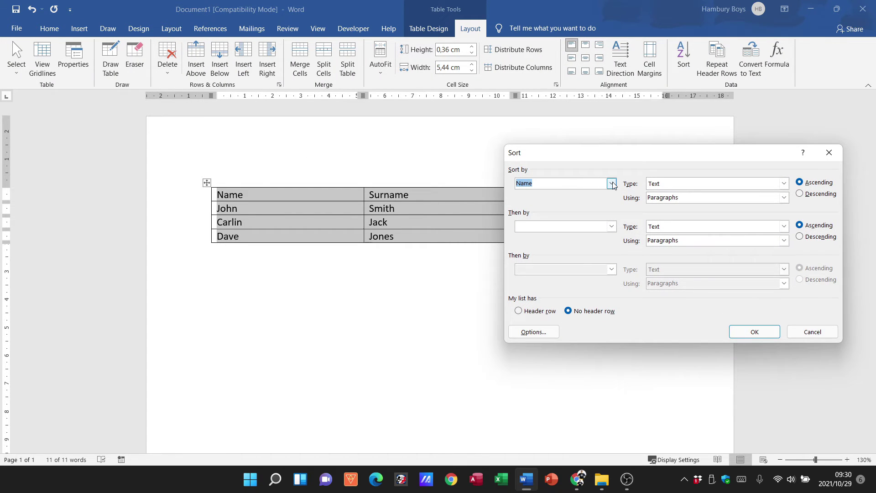
click(611, 183)
click(563, 192)
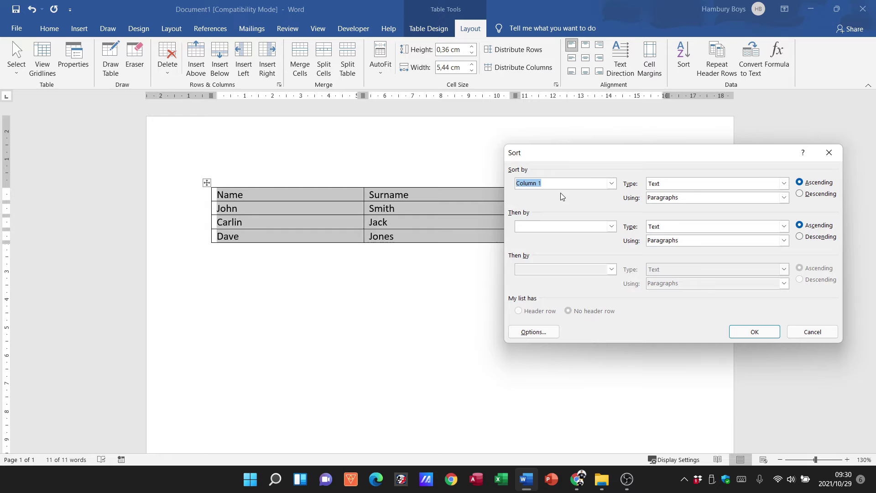
click(783, 184)
click(784, 184)
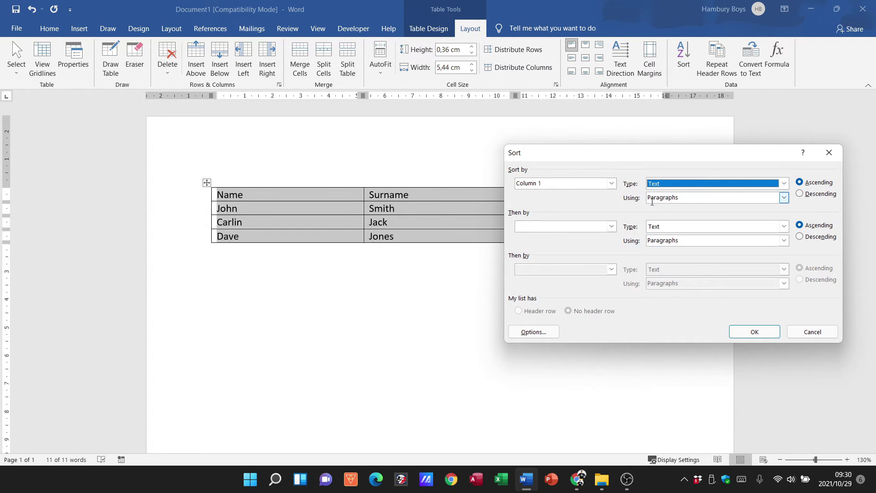
click(611, 227)
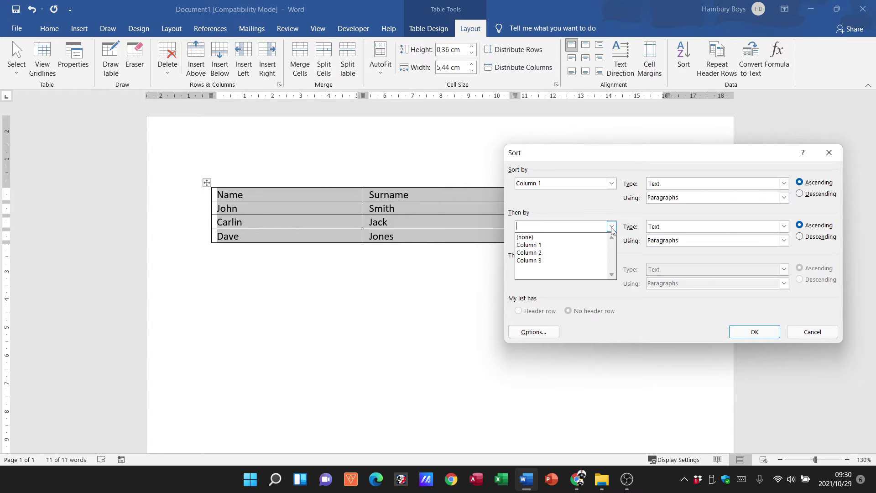
click(576, 261)
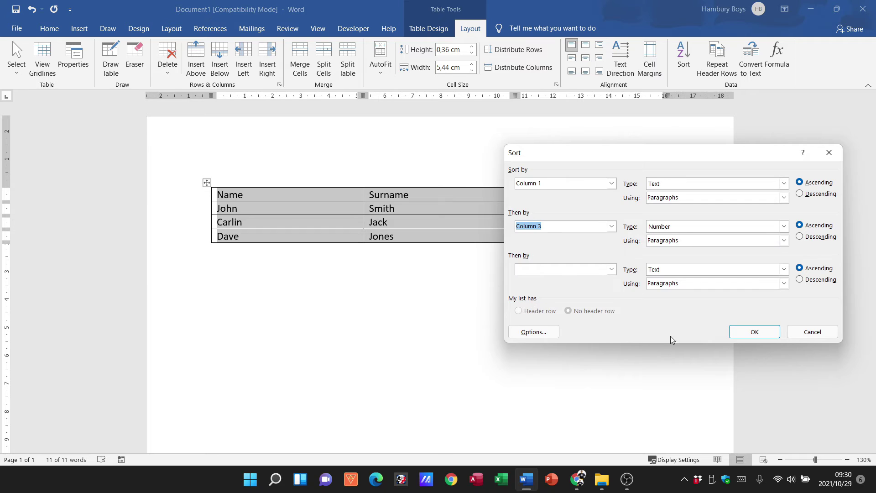
click(751, 332)
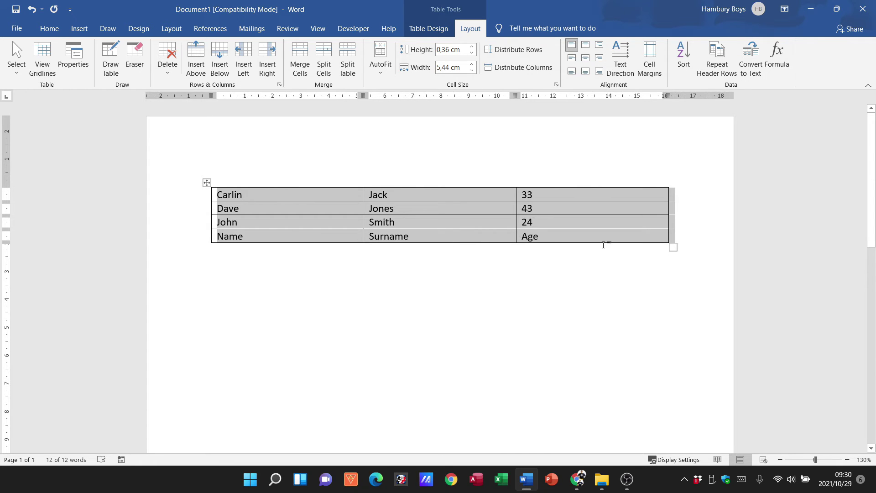
Undo the sort and select only the John, Carlin and Dave data rows.
key(ctrl+z)
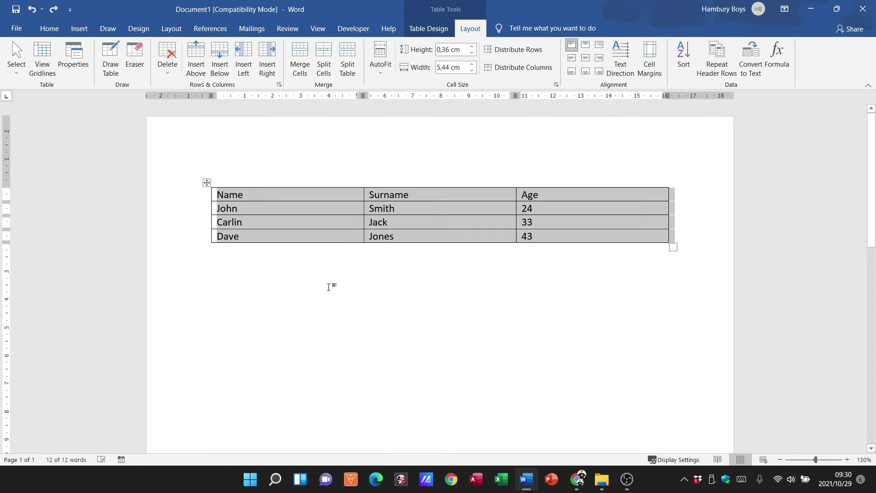
click(292, 260)
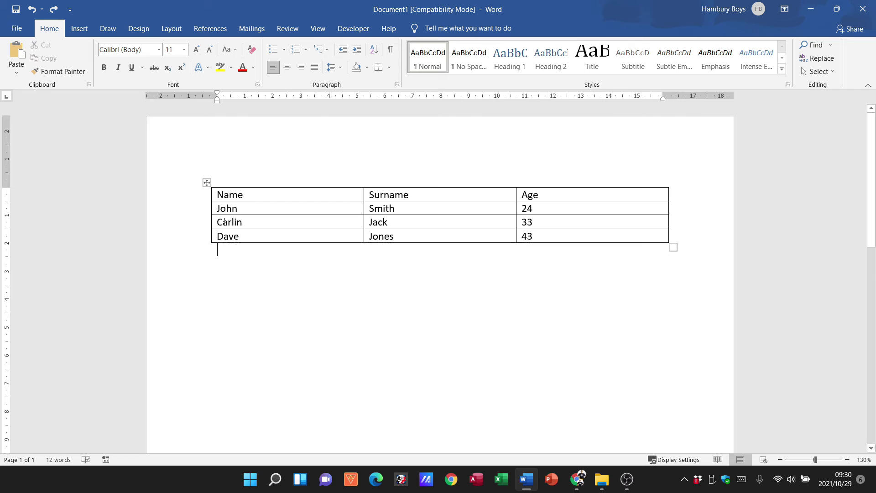
drag(214, 209, 526, 237)
Sort the selected rows by Column 1 then Column 3, giving Carlin, Dave, John.
click(474, 25)
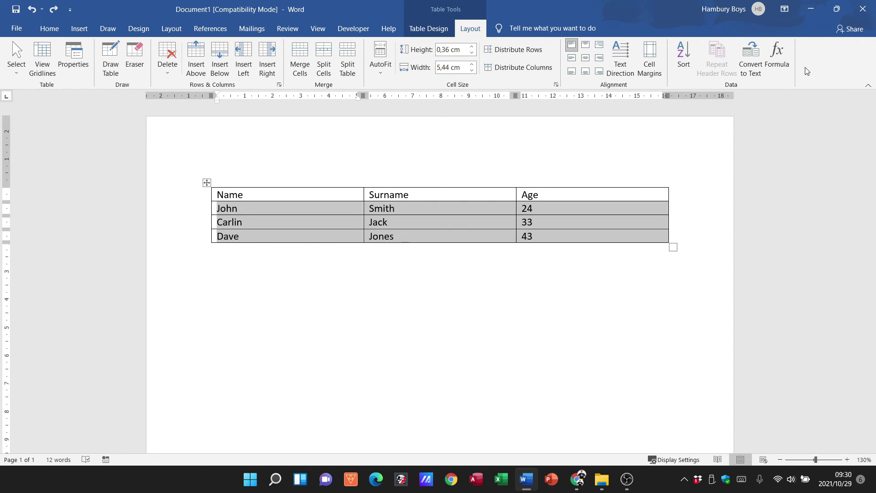
click(684, 59)
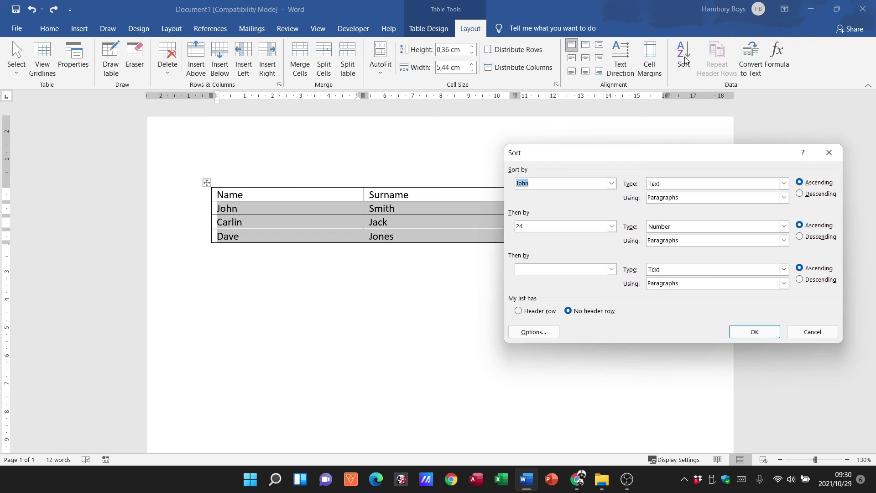
click(611, 183)
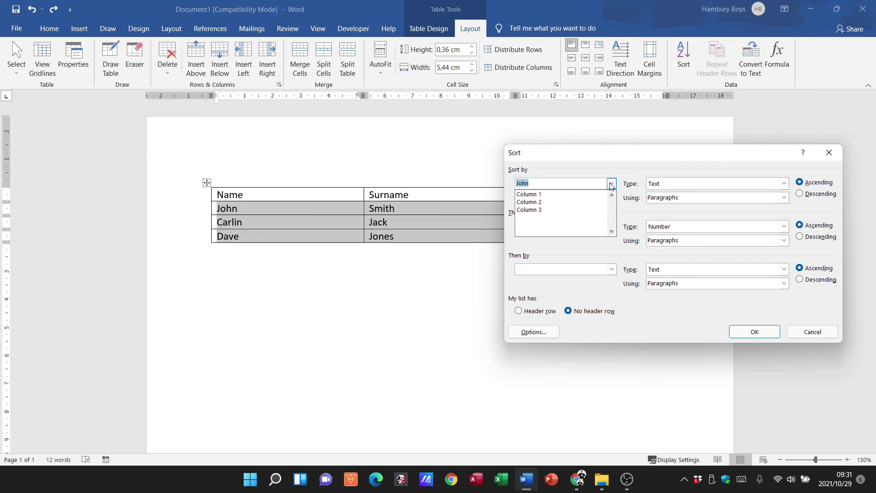
click(551, 198)
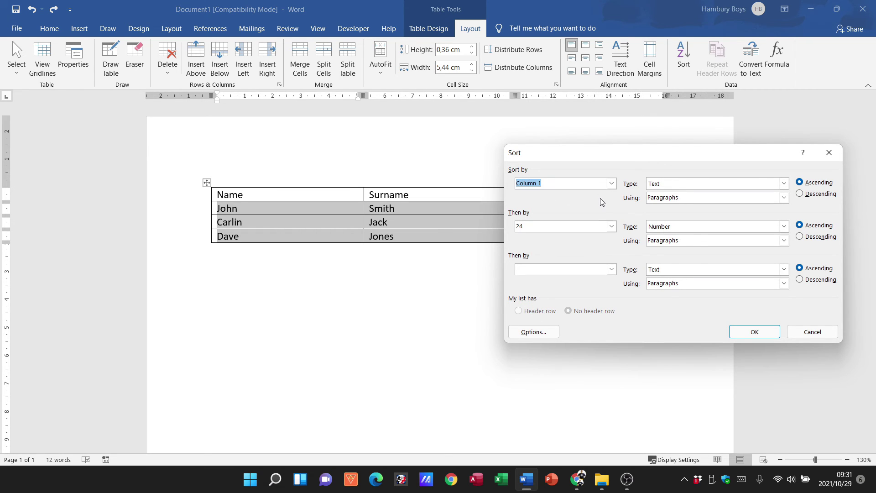
click(611, 226)
click(566, 261)
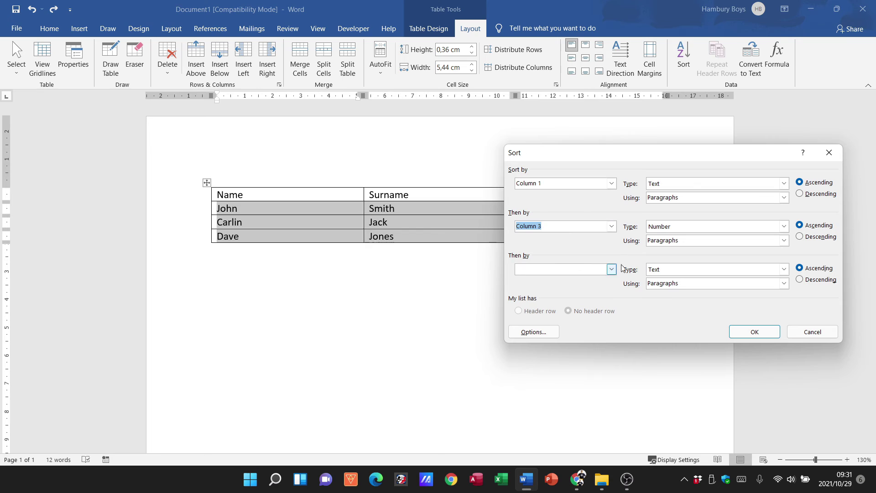
click(744, 332)
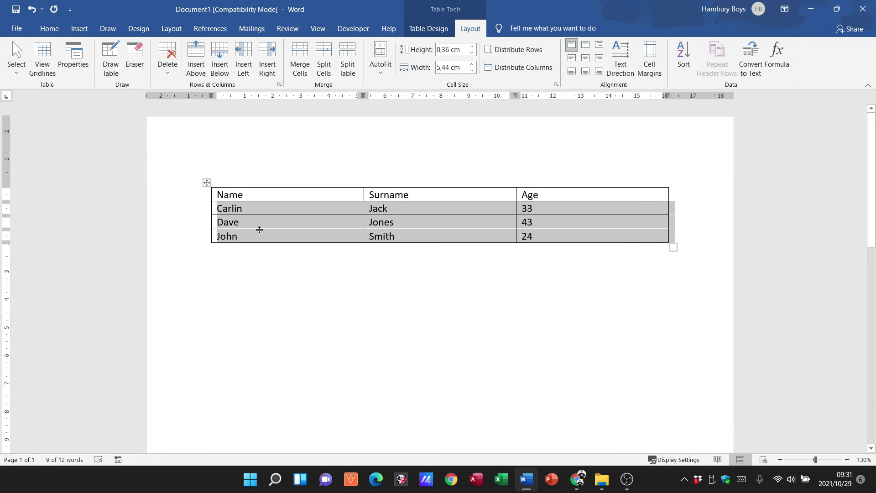